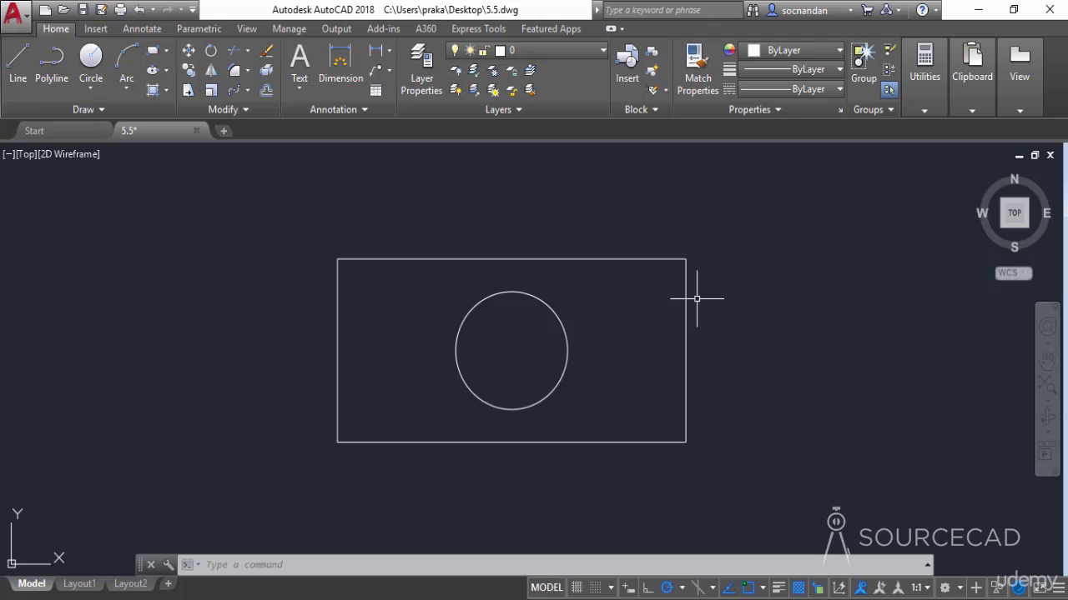
Select the rectangle and the circle to examine their grips, and clear the selection
{"action": "left_click", "coordinate": [687, 288]}
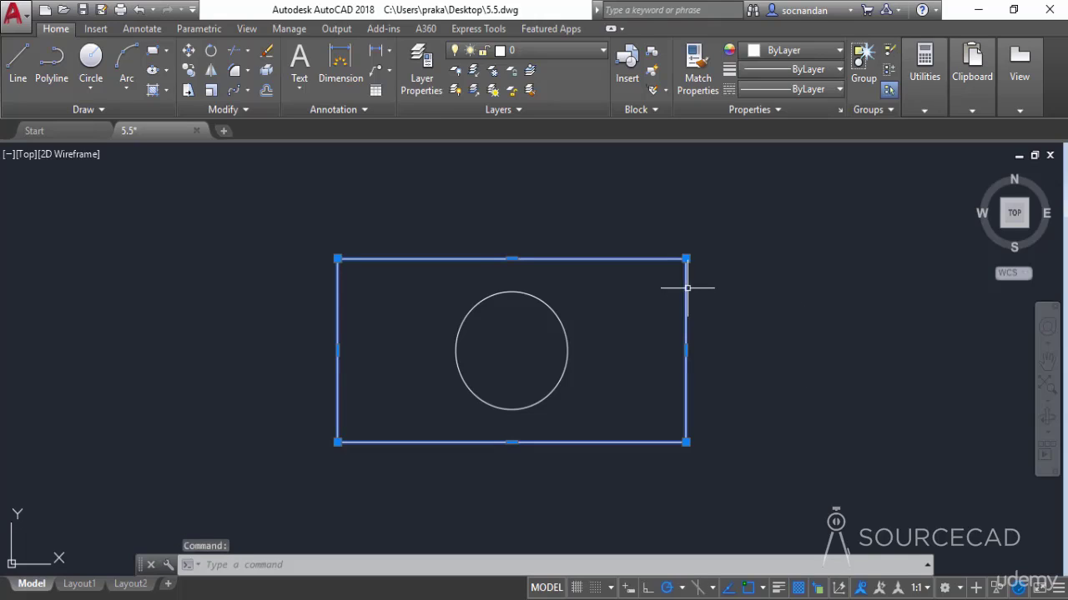
{"action": "mouse_move", "coordinate": [685, 259]}
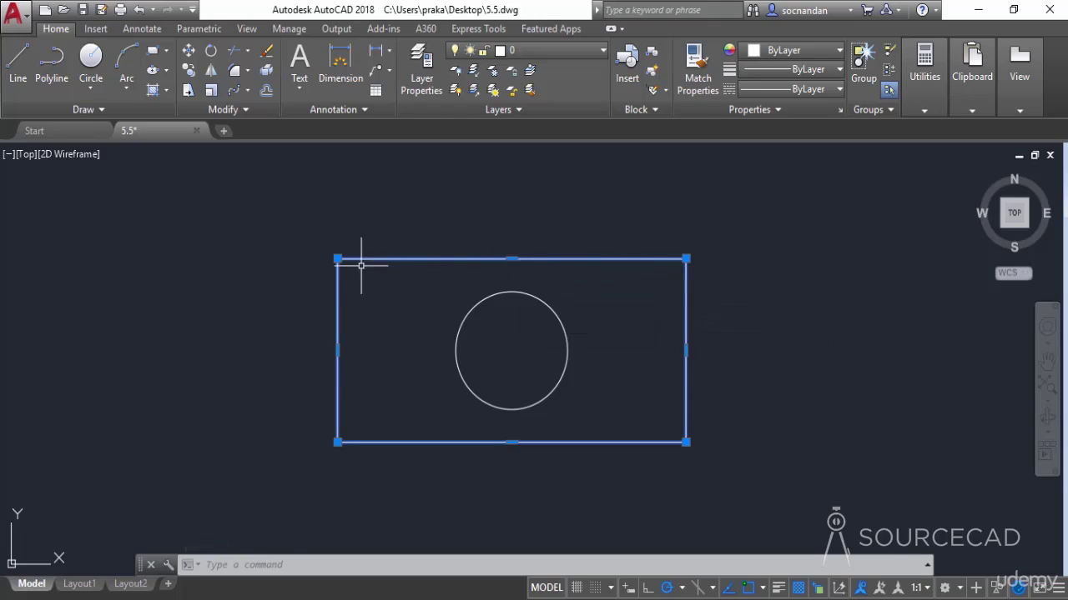
{"action": "mouse_move", "coordinate": [338, 260]}
{"action": "left_click", "coordinate": [461, 340]}
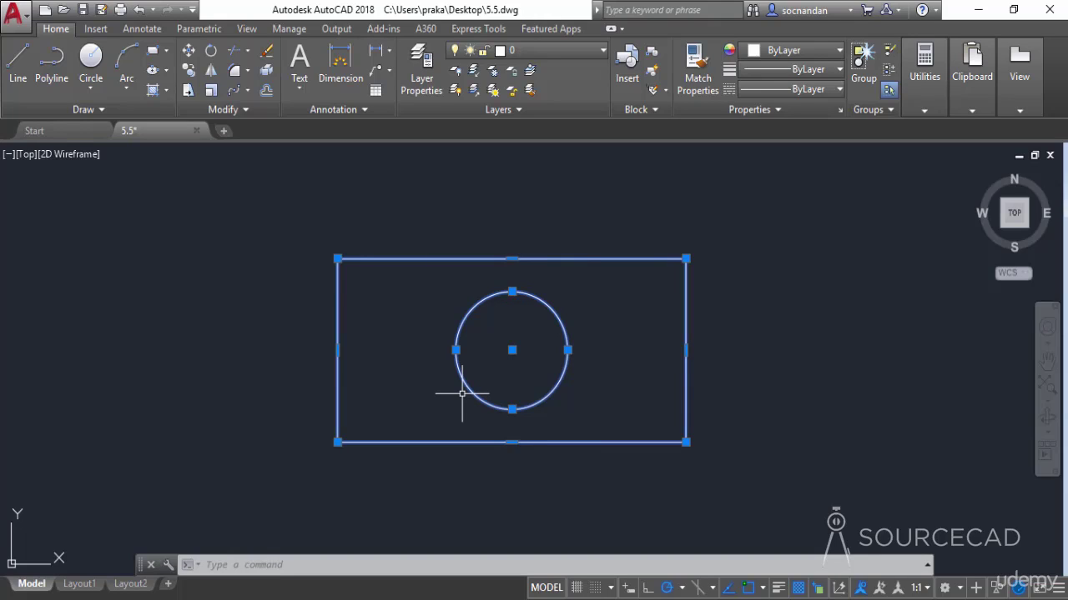
{"action": "key", "text": "Escape"}
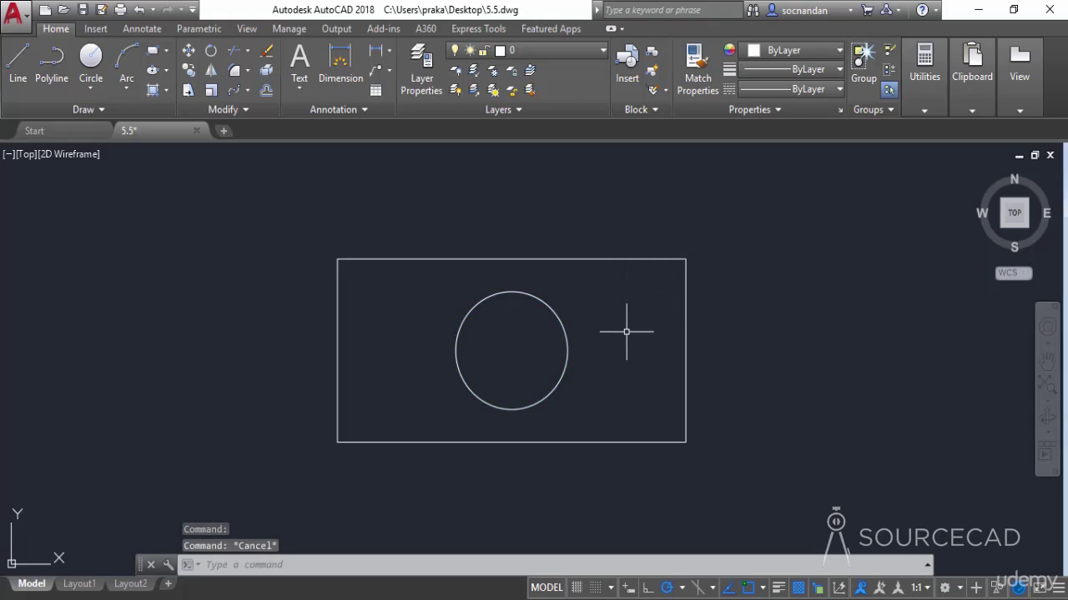
Stretch the rectangle's upper-right corner vertex outward, up and to the right
{"action": "left_click", "coordinate": [643, 258]}
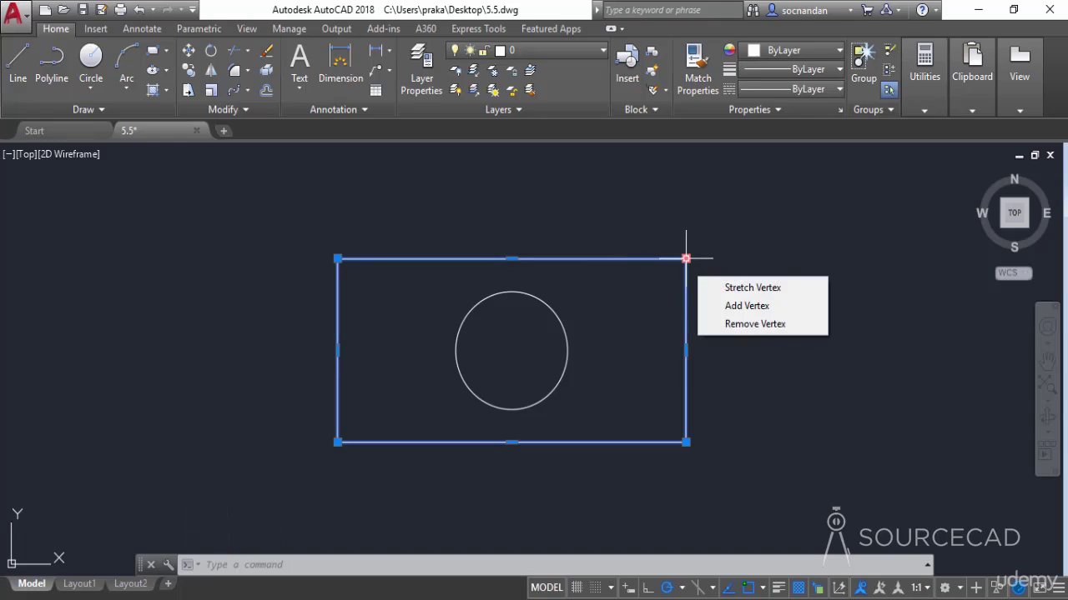
{"action": "left_click", "coordinate": [814, 293]}
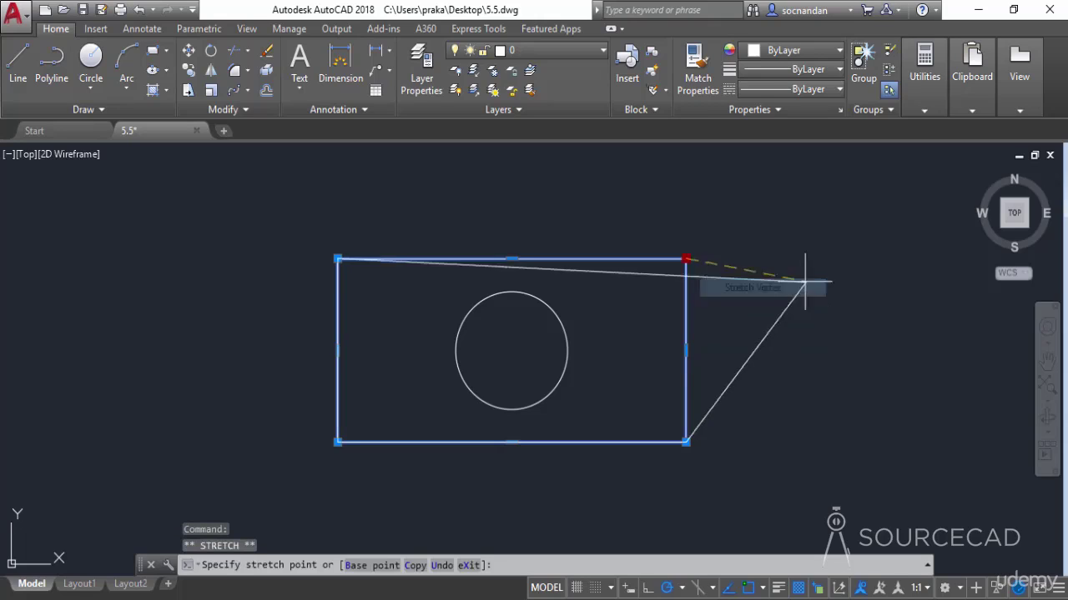
{"action": "left_click", "coordinate": [767, 180]}
Add a vertex above and to the right of the circle, and remove the polyline's stretched upper-right corner vertex
{"action": "mouse_move", "coordinate": [768, 182]}
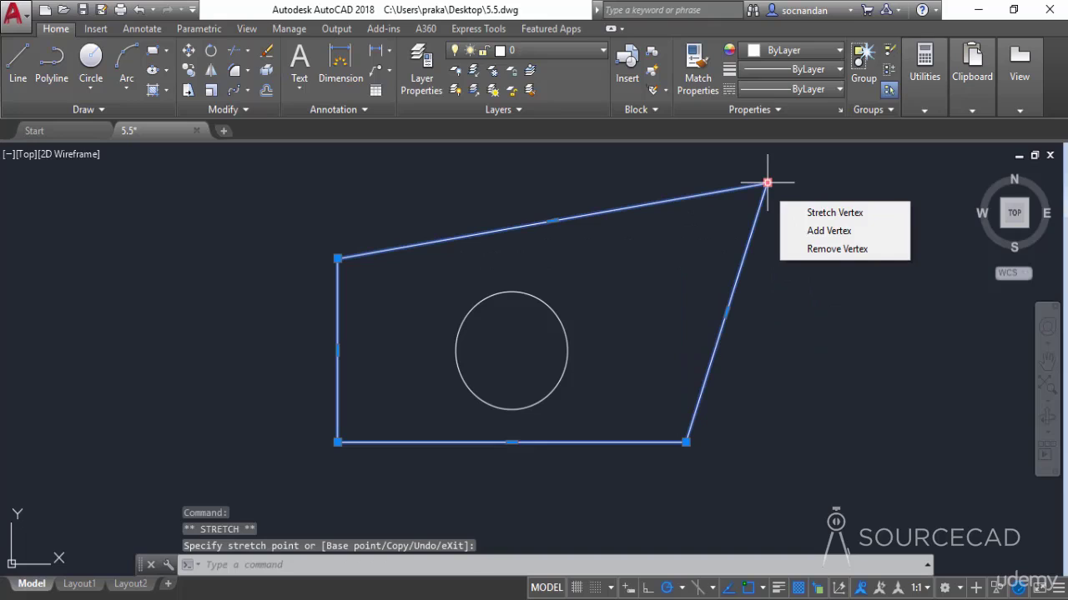
{"action": "left_click", "coordinate": [828, 233]}
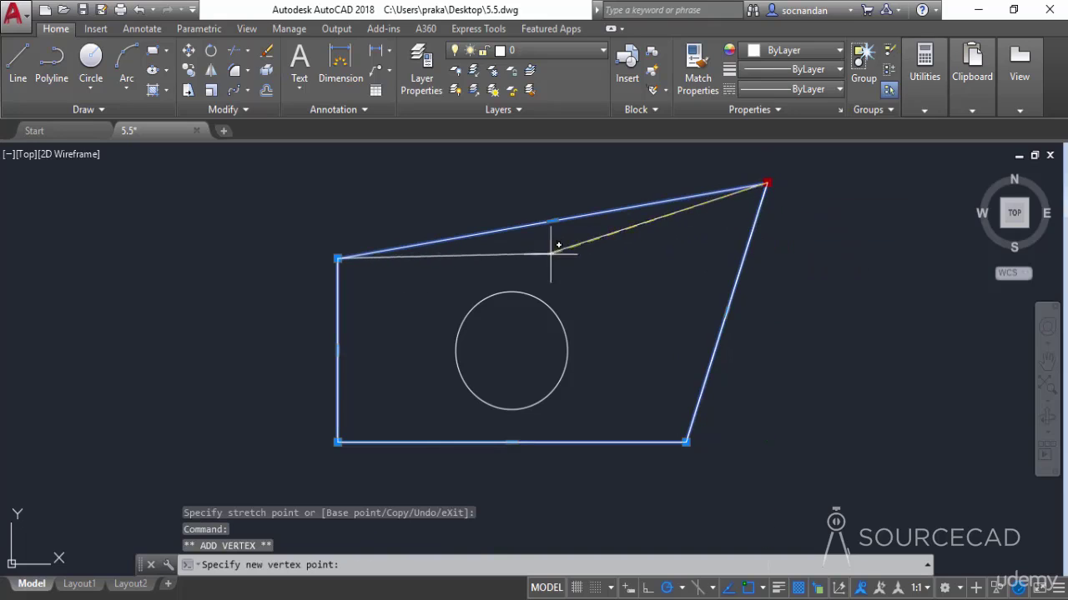
{"action": "left_click", "coordinate": [632, 264]}
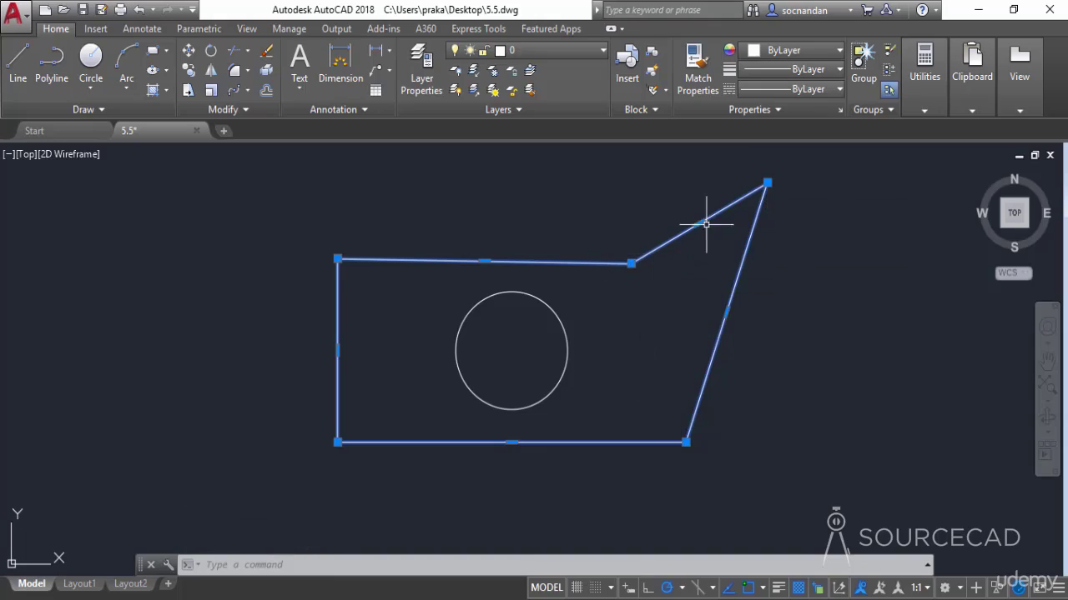
{"action": "mouse_move", "coordinate": [768, 182]}
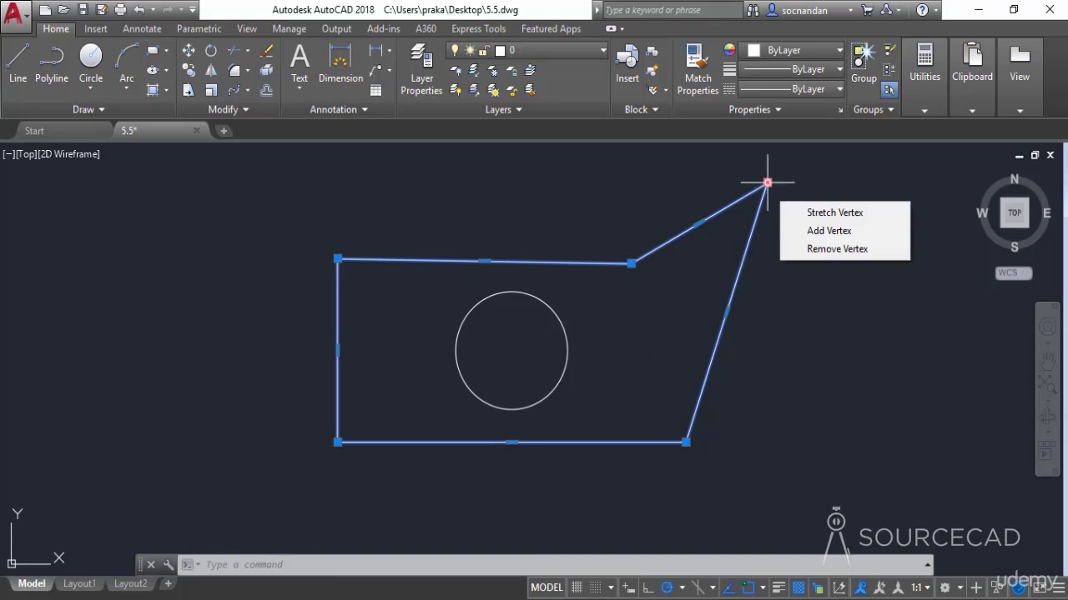
{"action": "left_click", "coordinate": [832, 250]}
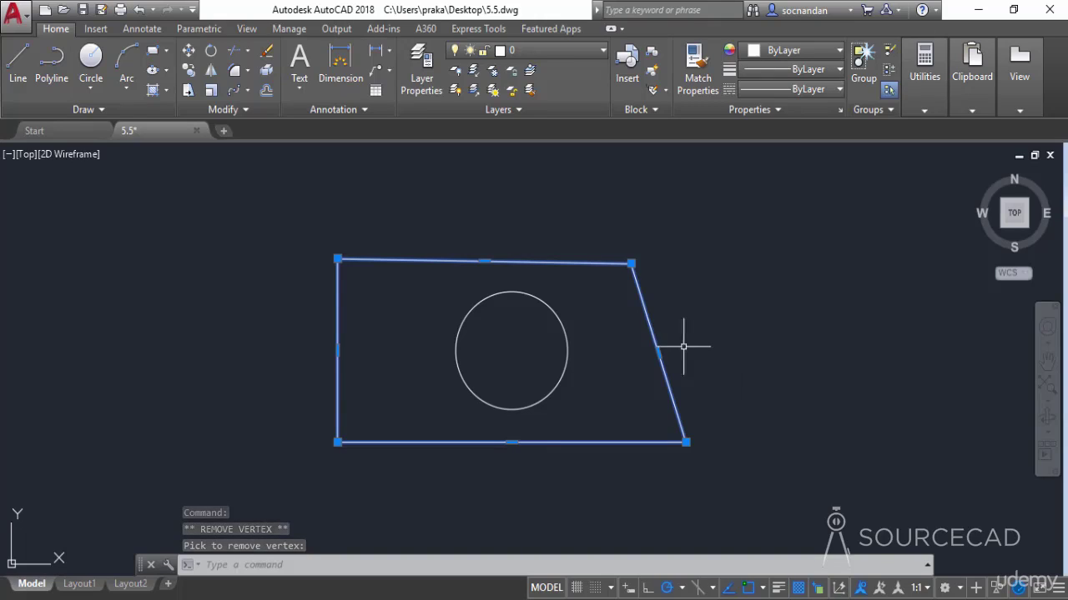
Convert the polyline's slanted right segment to an outward-bulging arc, and convert it back to a line
{"action": "mouse_move", "coordinate": [658, 352]}
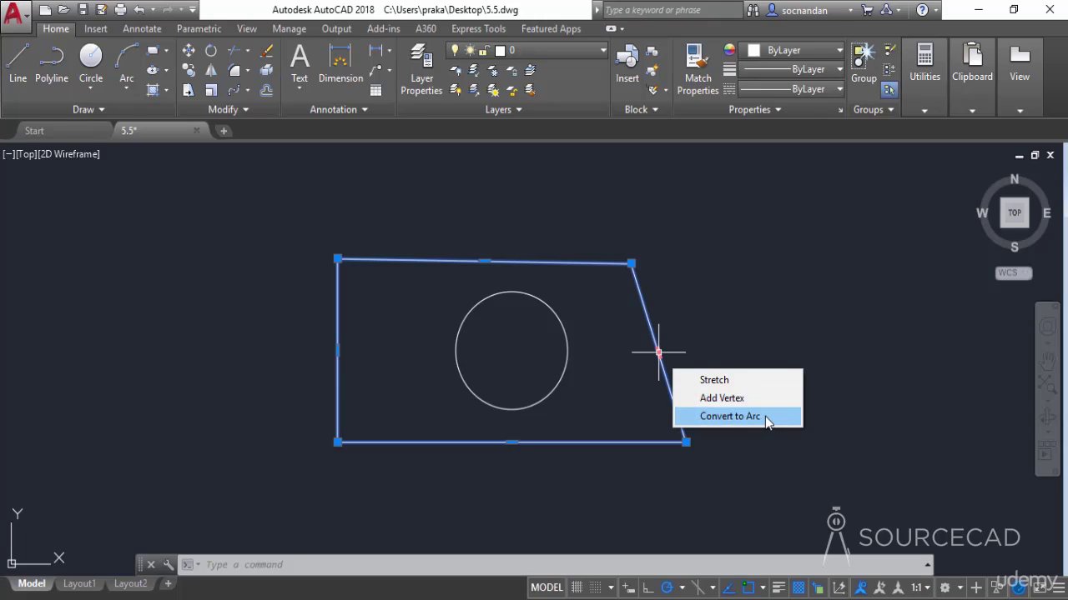
{"action": "left_click", "coordinate": [730, 416]}
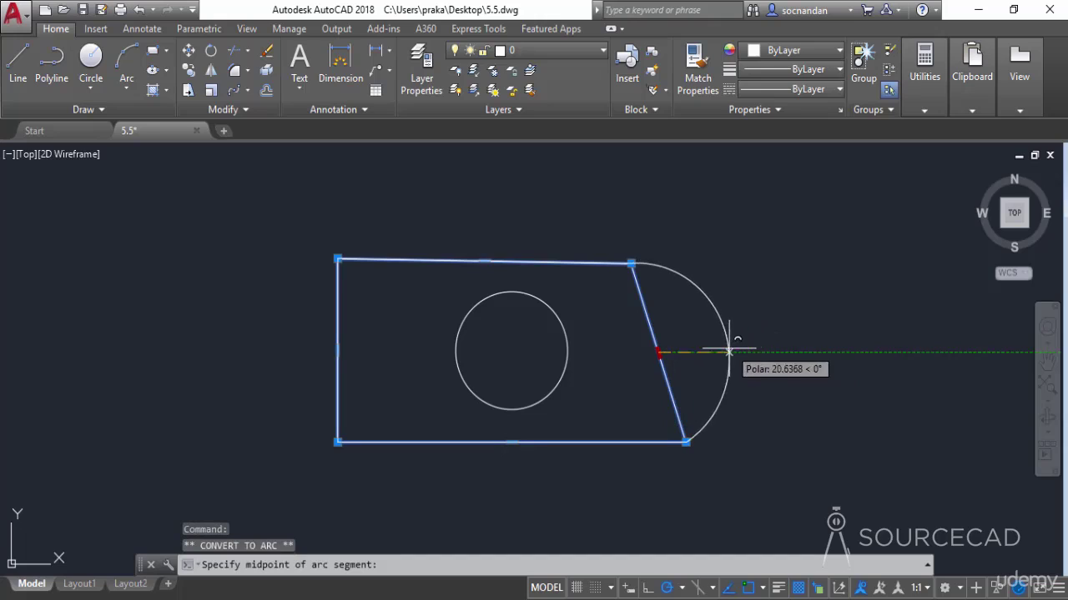
{"action": "left_click", "coordinate": [729, 352]}
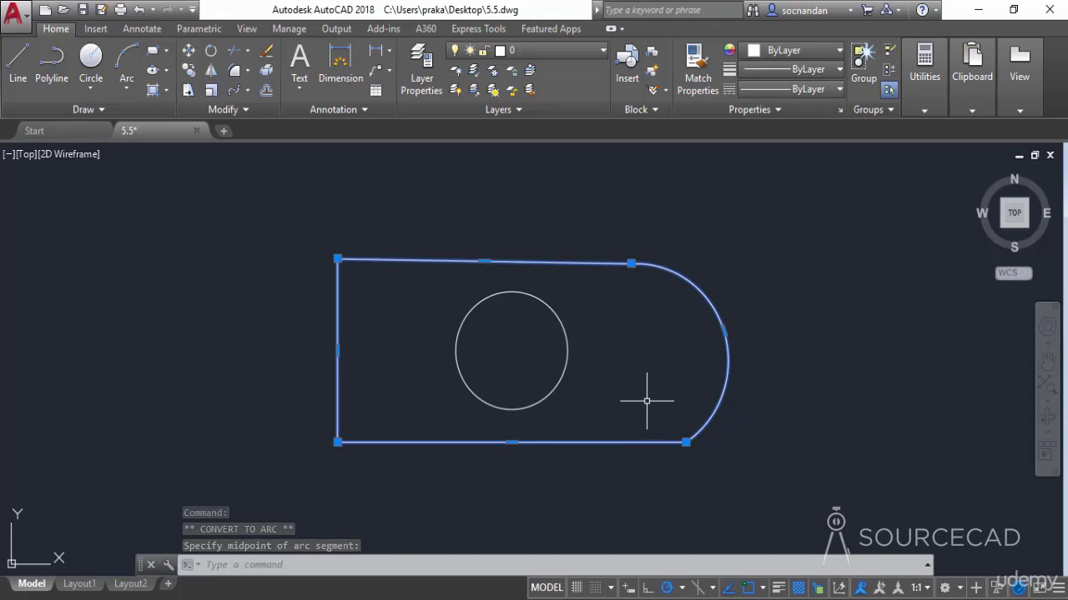
{"action": "mouse_move", "coordinate": [723, 331]}
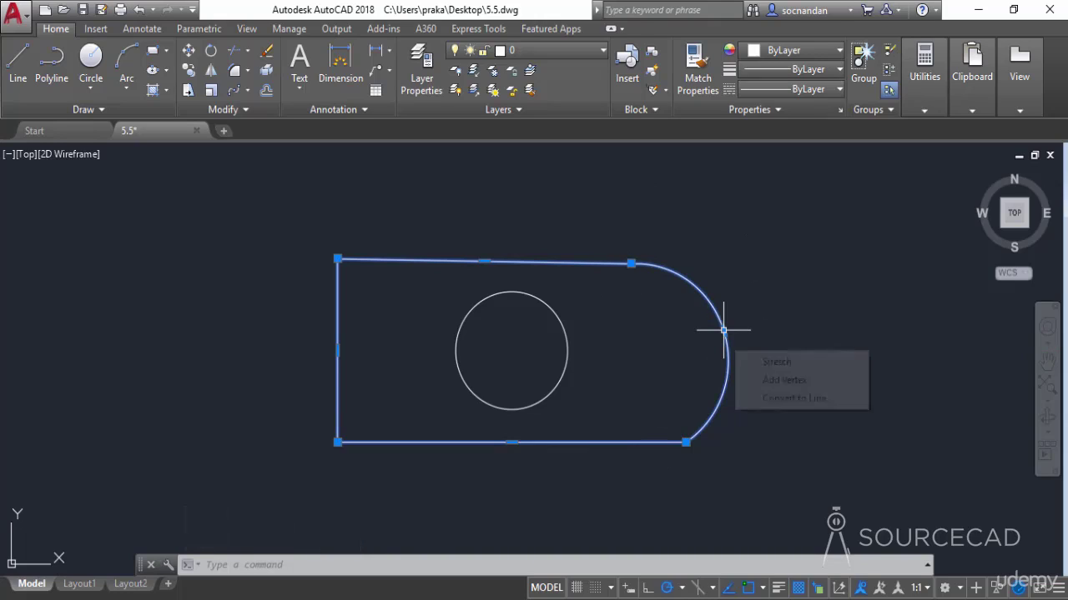
{"action": "left_click", "coordinate": [830, 399]}
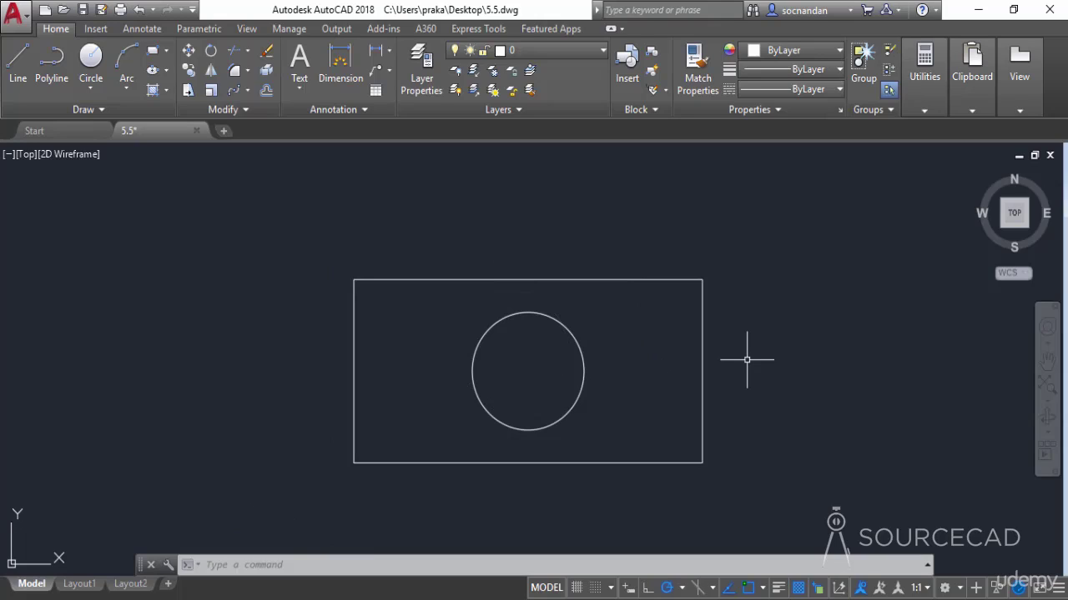
Stretch the rectangle's two right corner vertices together horizontally to the right, widening the rectangle
{"action": "left_click", "coordinate": [702, 304]}
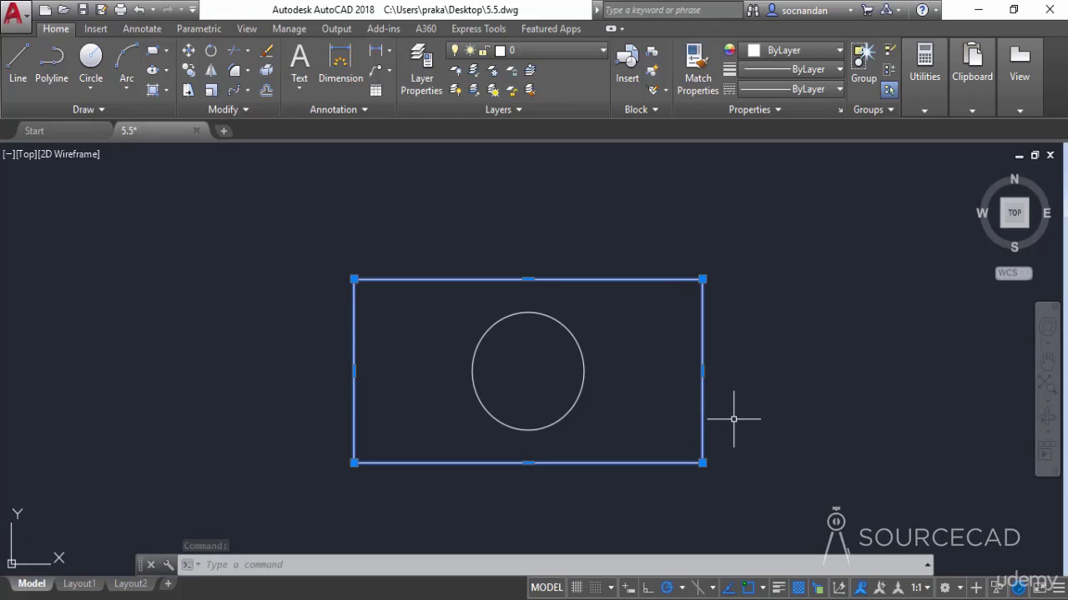
{"action": "key", "text": "shift"}
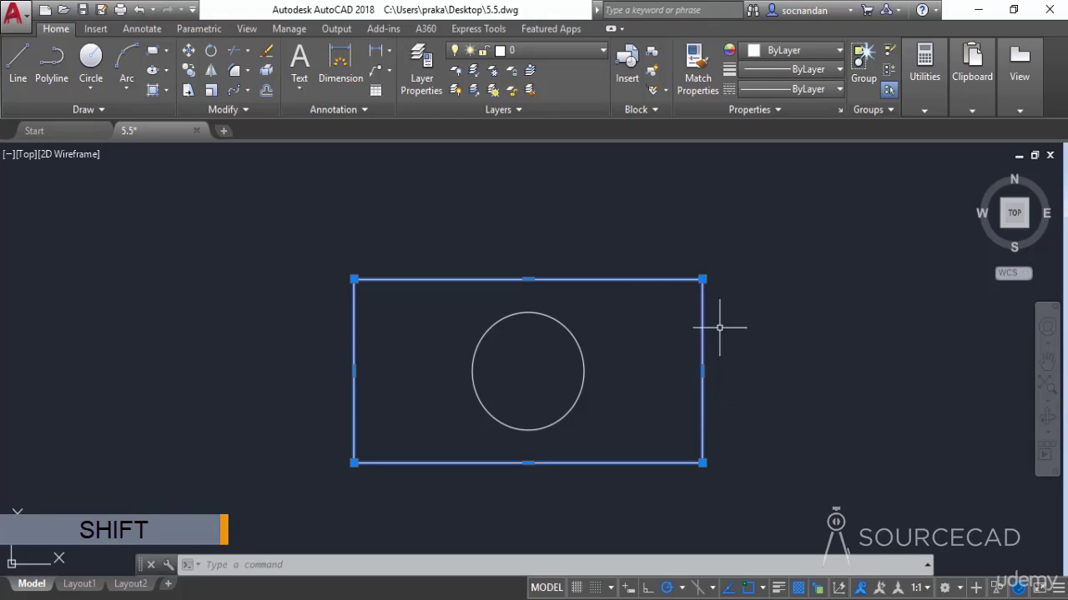
{"action": "left_click", "coordinate": [702, 281], "text": "shift"}
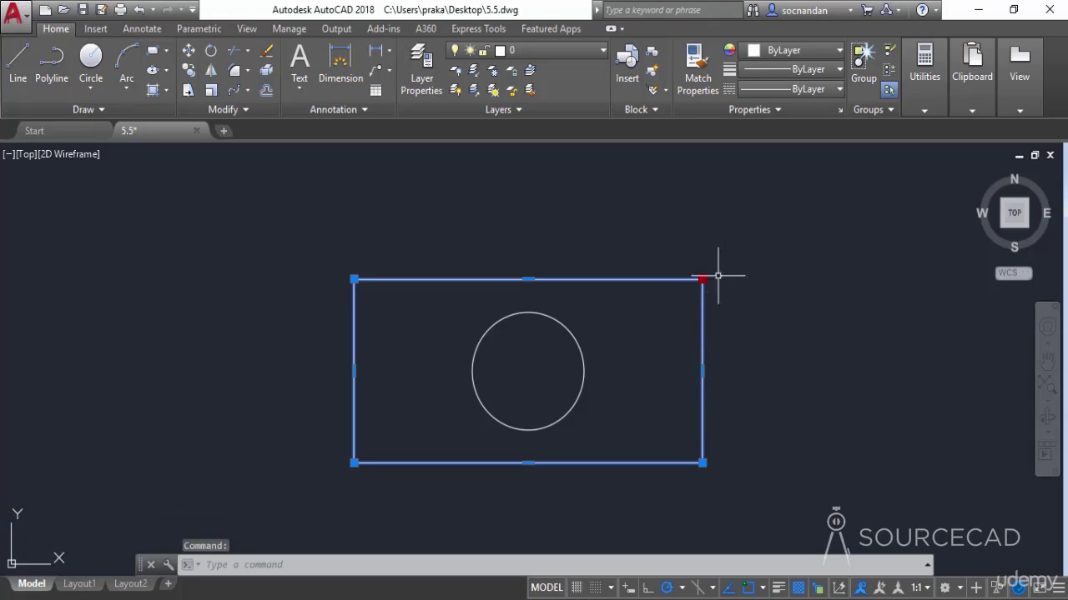
{"action": "left_click", "coordinate": [702, 462], "text": "shift"}
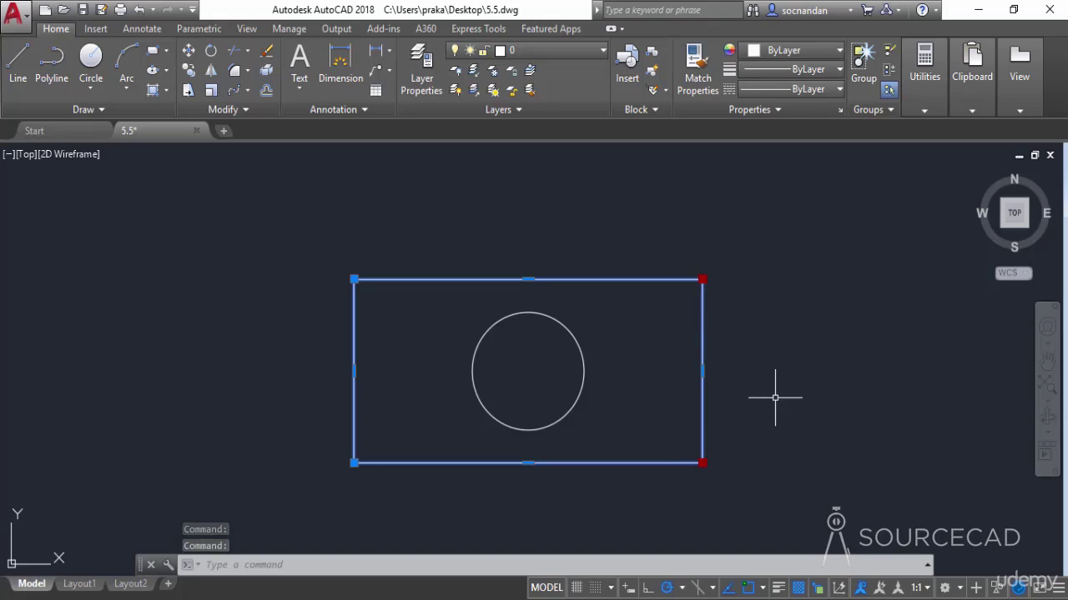
{"action": "left_click", "coordinate": [702, 280]}
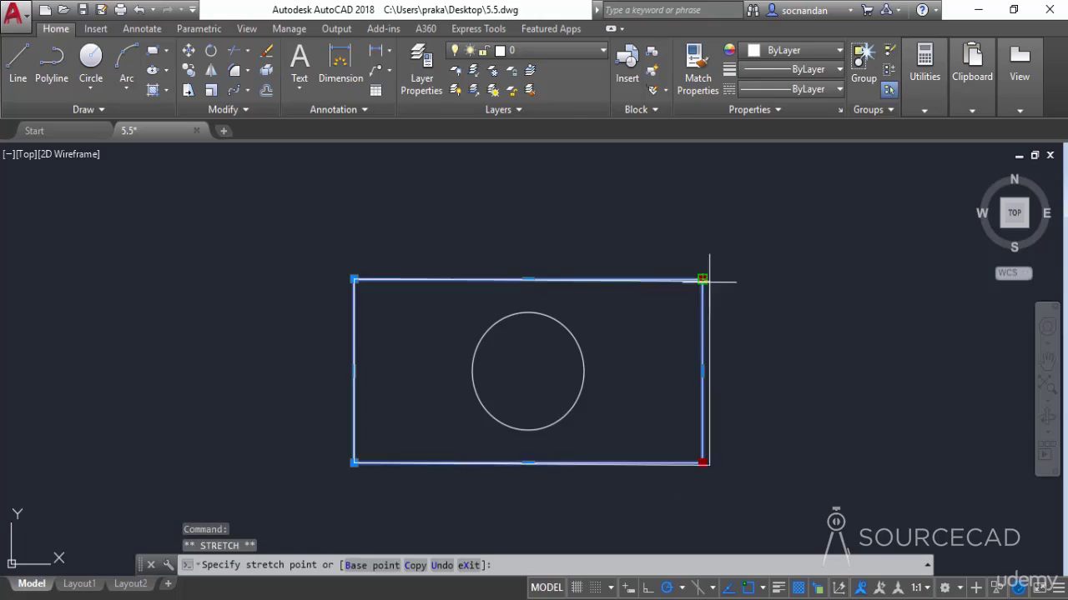
{"action": "left_click", "coordinate": [826, 279]}
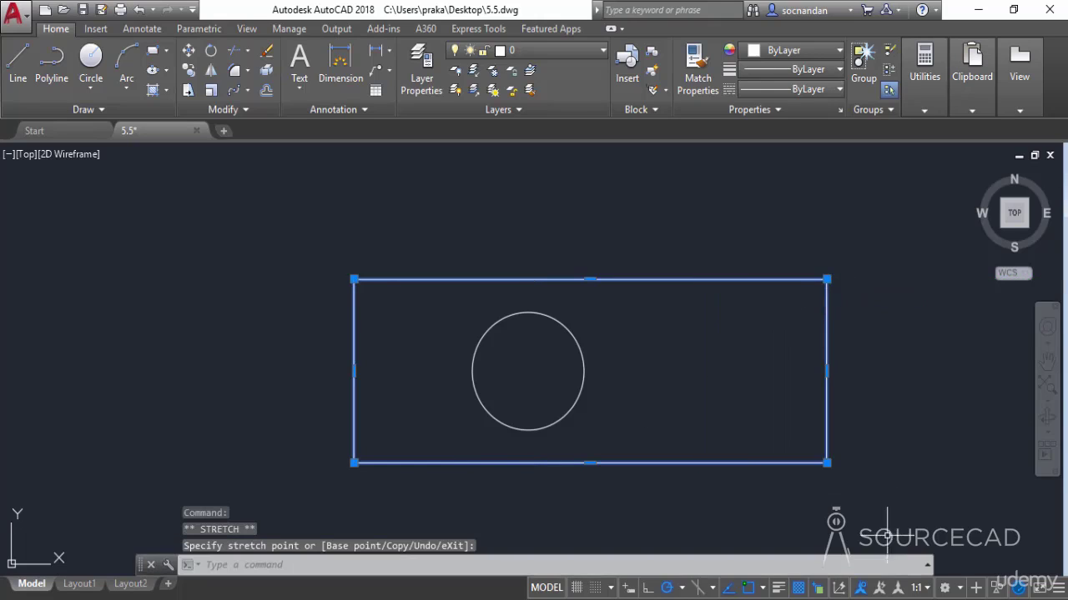
Stretch only the upper-right corner vertex up and to the left, and undo both stretches of the rectangle
{"action": "left_click", "coordinate": [826, 279]}
{"action": "left_click", "coordinate": [632, 226]}
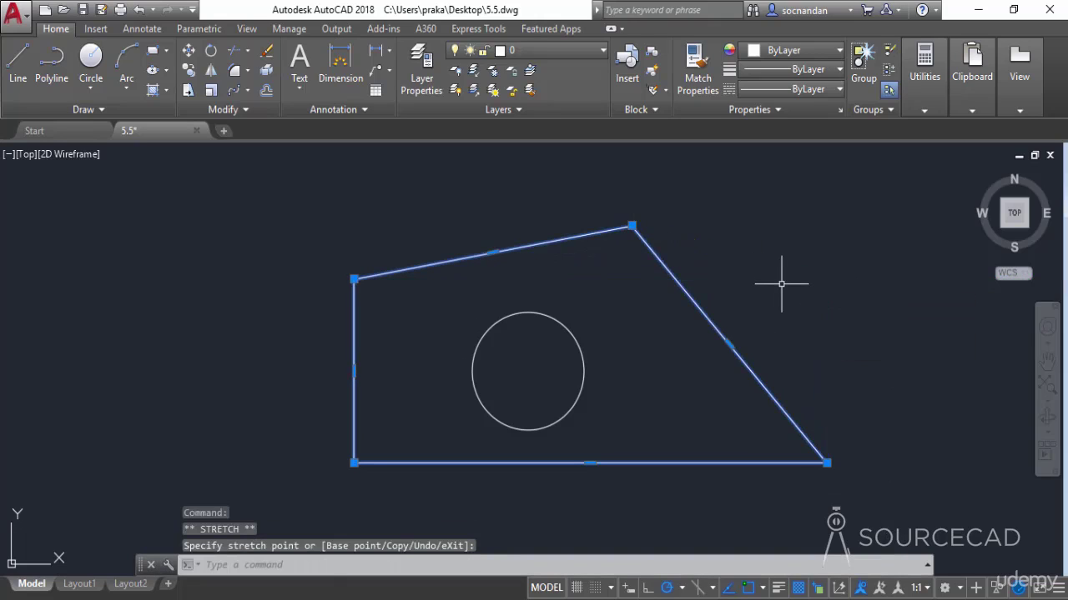
{"action": "key", "text": "ctrl+z"}
{"action": "key", "text": "ctrl+z"}
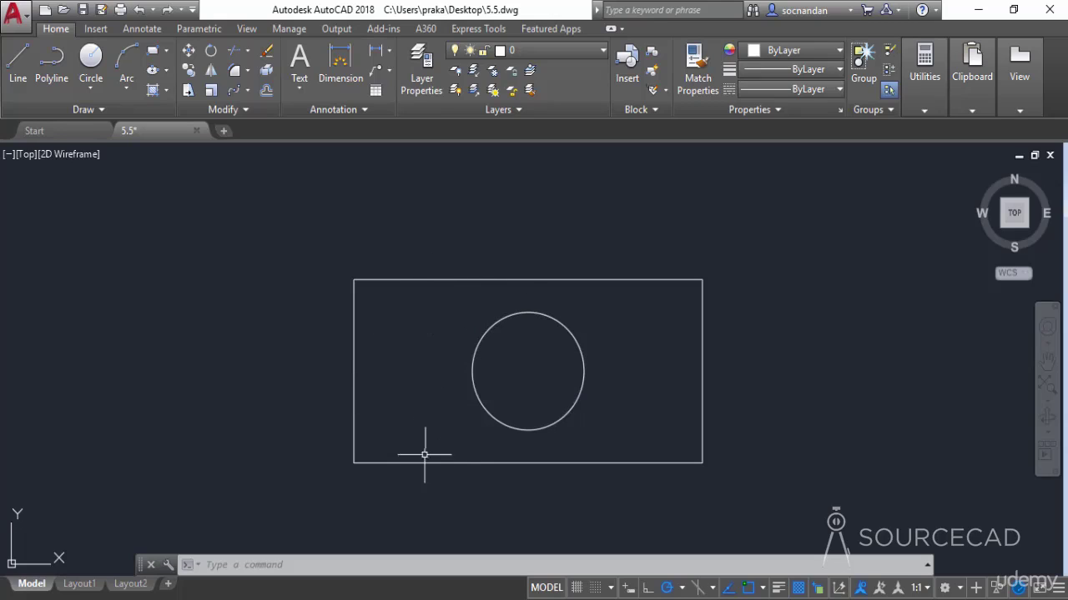
Cycle the rectangle's bottom midpoint grip through the Stretch, Move, Rotate, Scale and Mirror modes, then cancel and clear the selection
{"action": "mouse_move", "coordinate": [445, 462]}
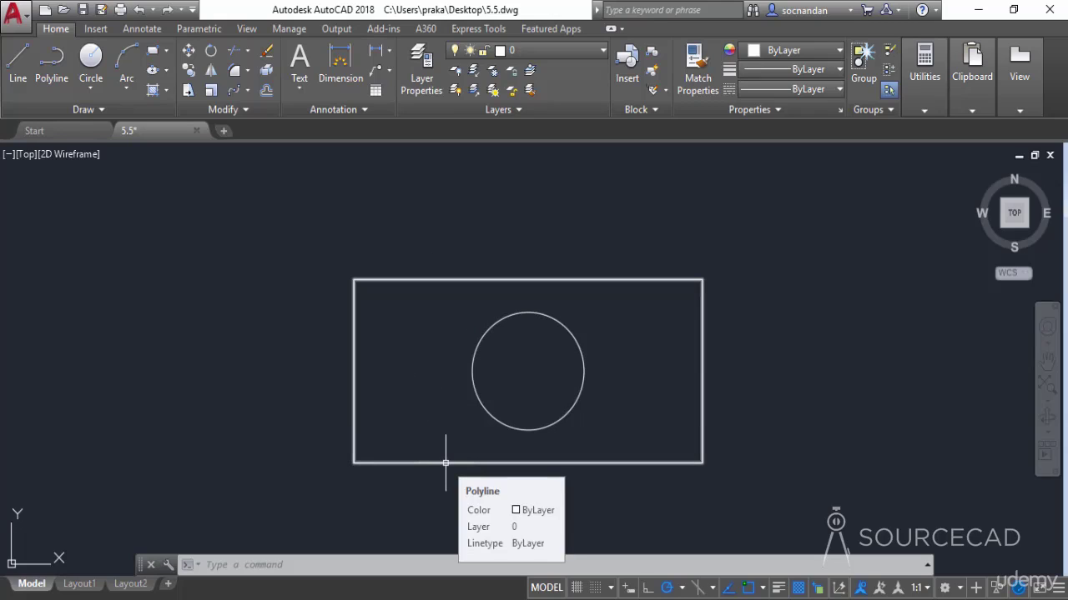
{"action": "left_click", "coordinate": [445, 462]}
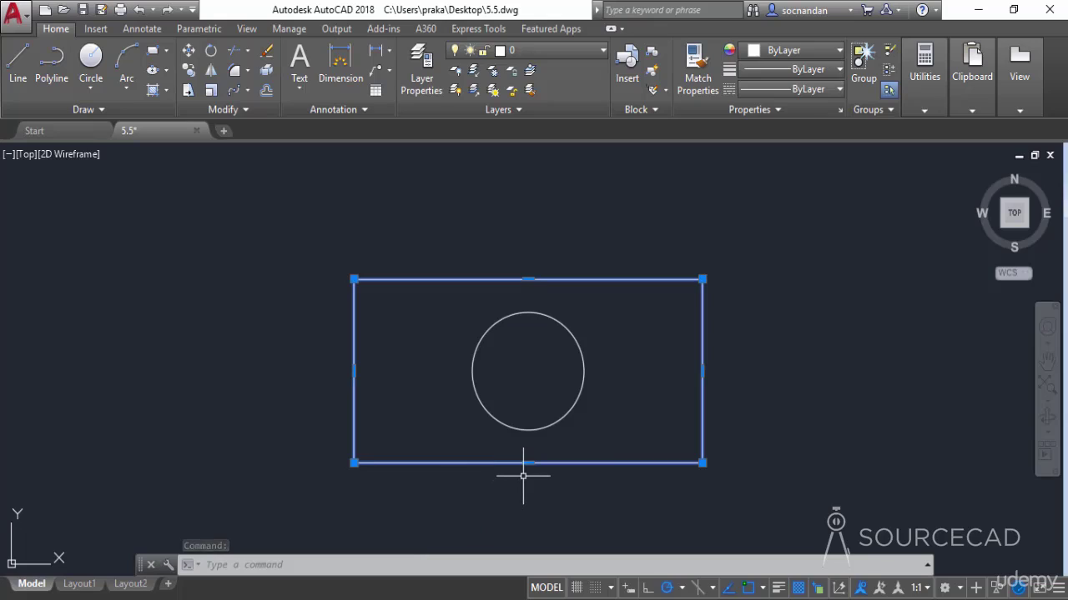
{"action": "mouse_move", "coordinate": [528, 463]}
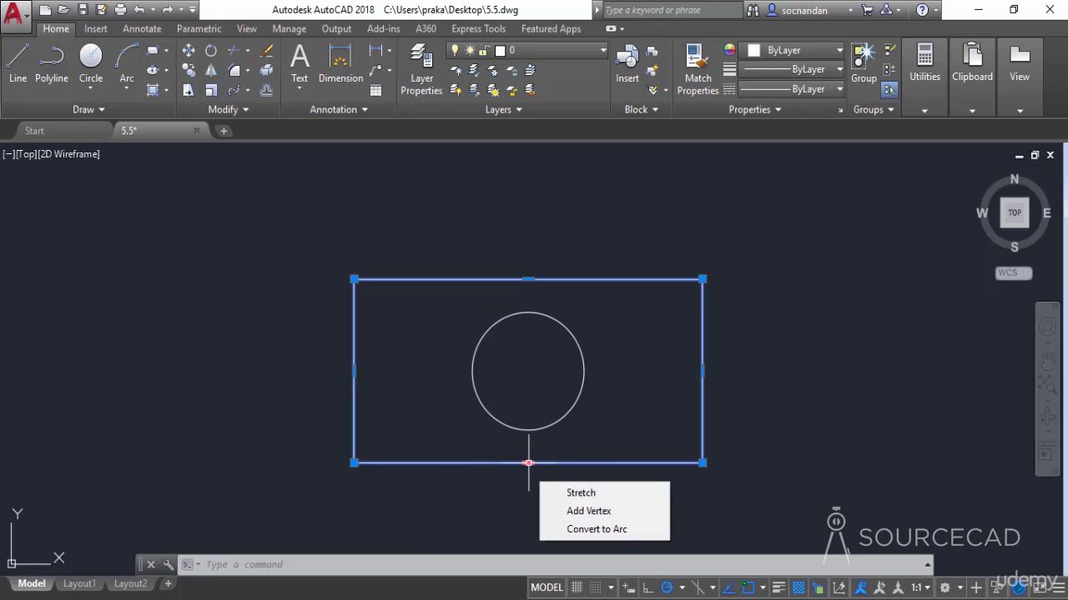
{"action": "left_click", "coordinate": [527, 463]}
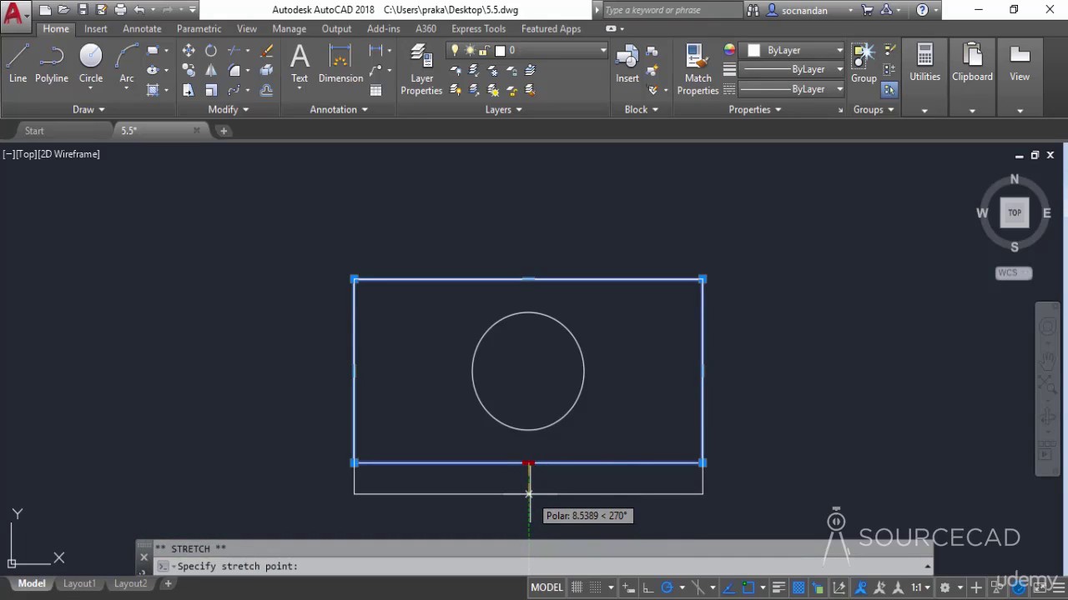
{"action": "key", "text": "space"}
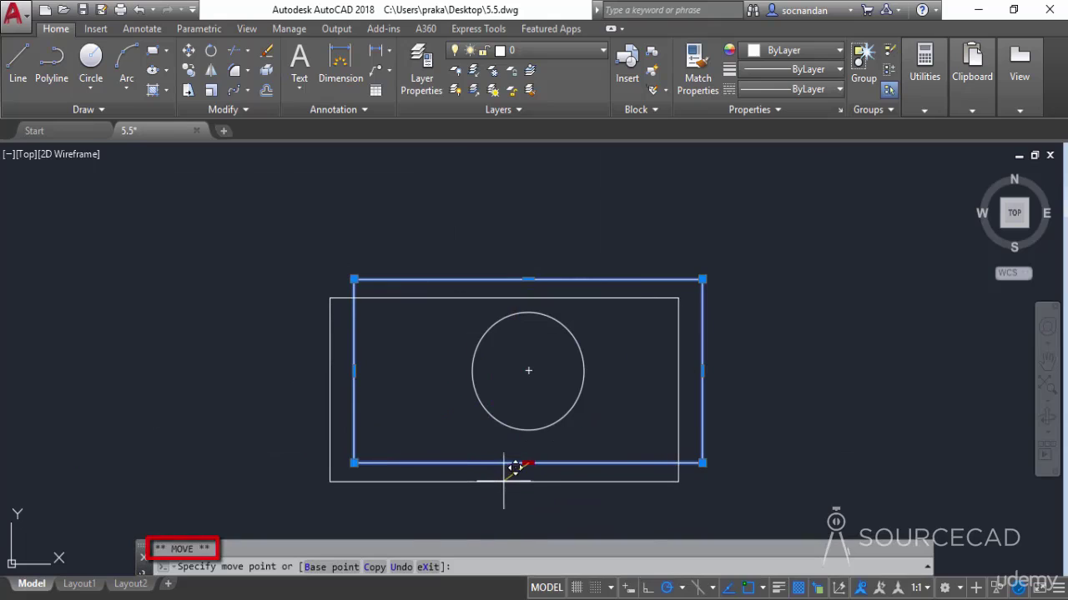
{"action": "key", "text": "space"}
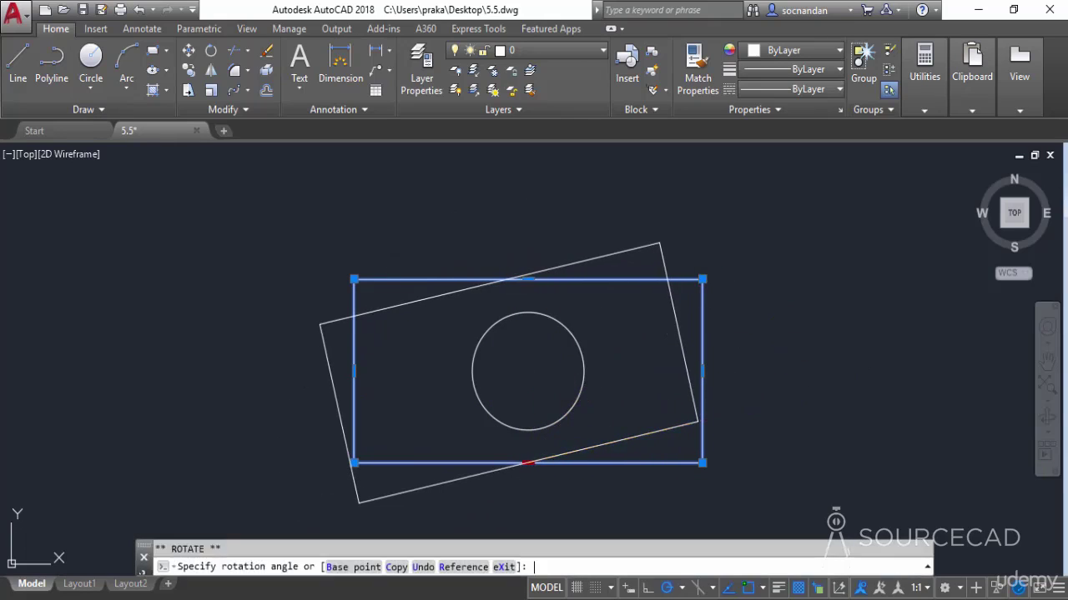
{"action": "key", "text": "space"}
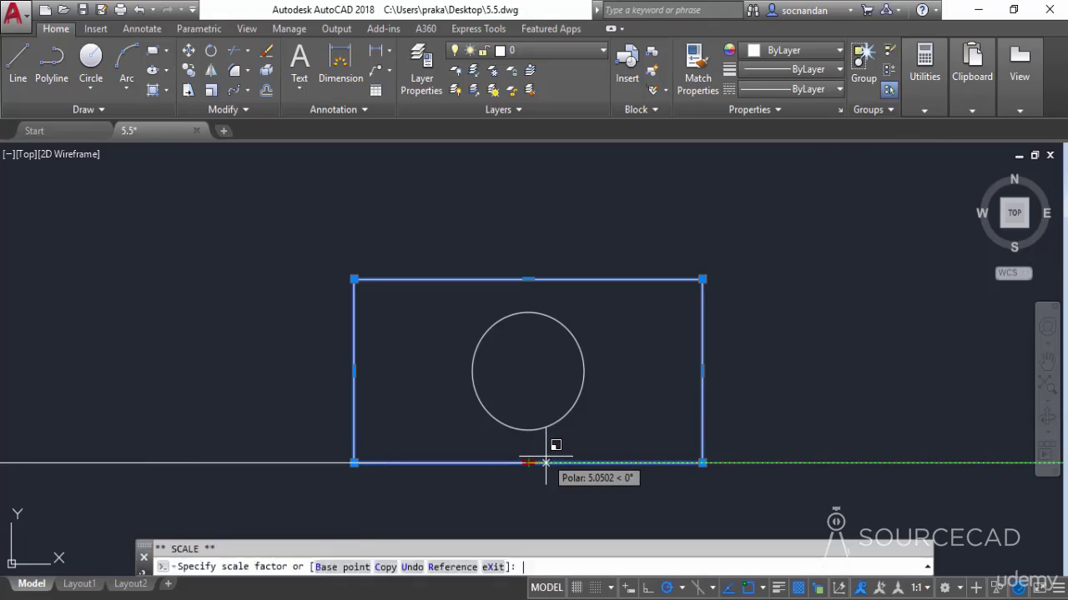
{"action": "key", "text": "space"}
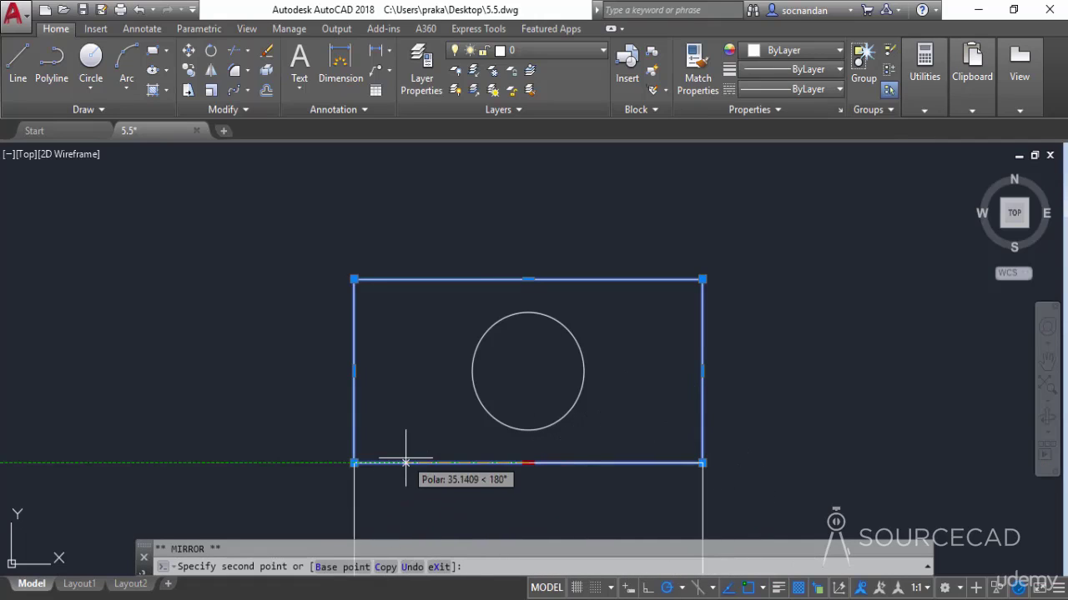
{"action": "key", "text": "space"}
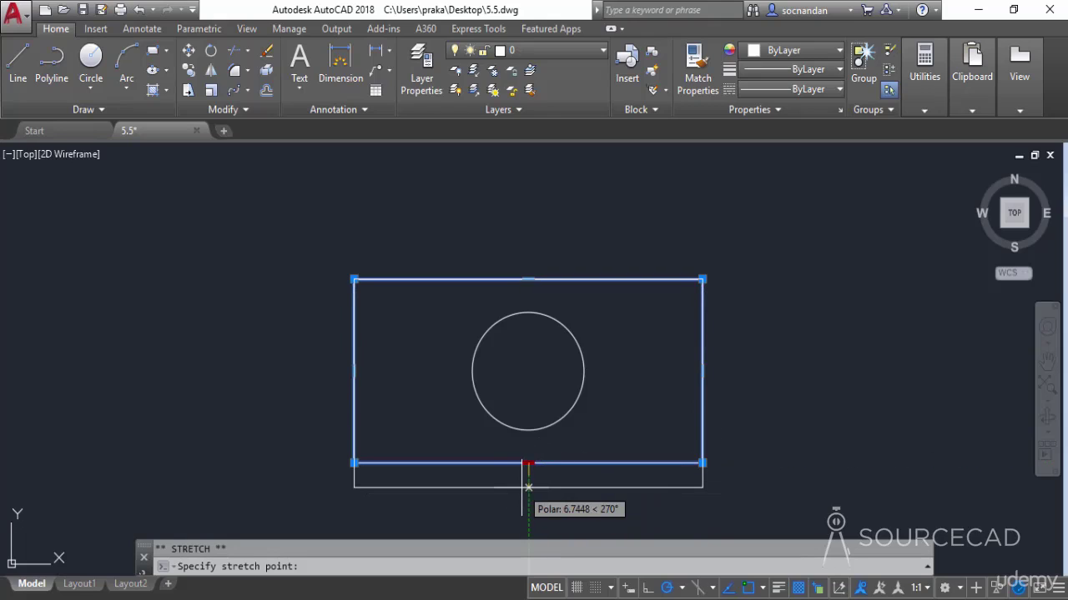
{"action": "key", "text": "Escape"}
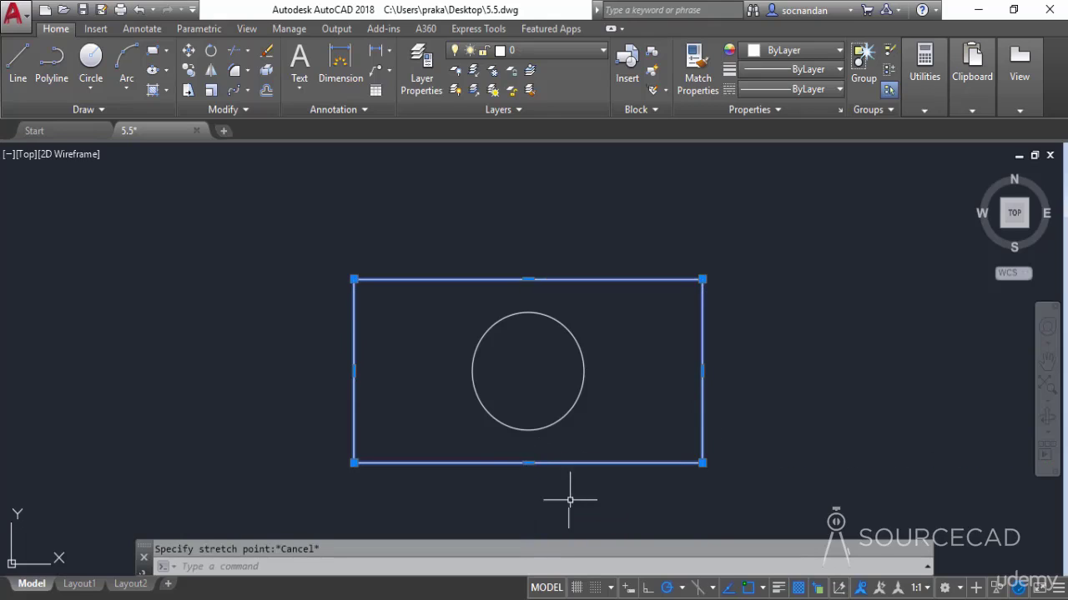
{"action": "key", "text": "Escape"}
Select the circle with the rectangle, cycle the circle's centre grip through the Stretch, Move, Rotate, Scale and Mirror modes, and cancel
{"action": "left_click", "coordinate": [579, 500]}
{"action": "left_click", "coordinate": [522, 392]}
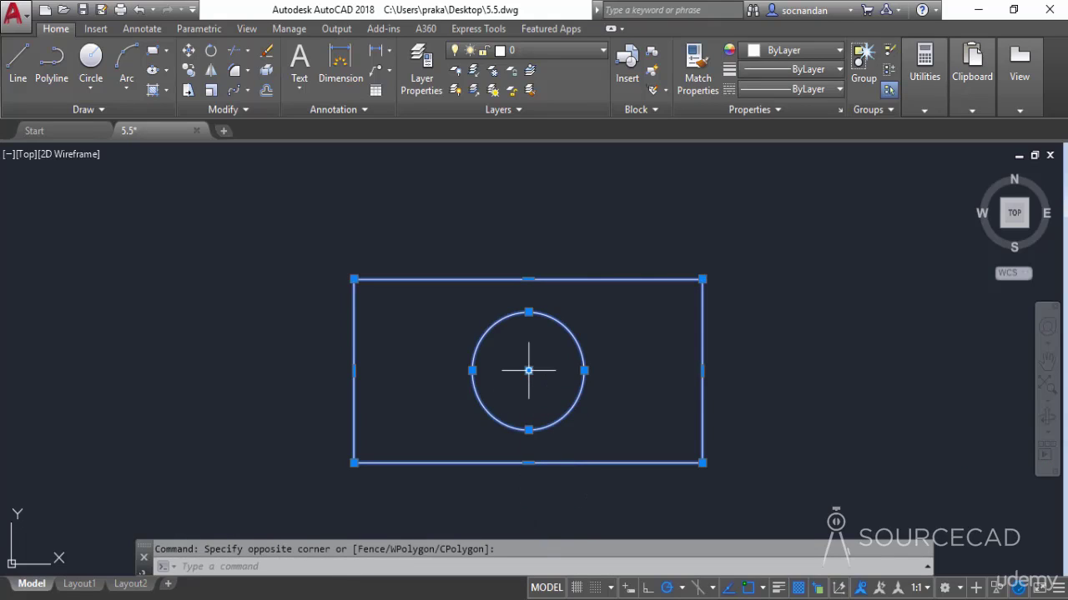
{"action": "left_click", "coordinate": [528, 371]}
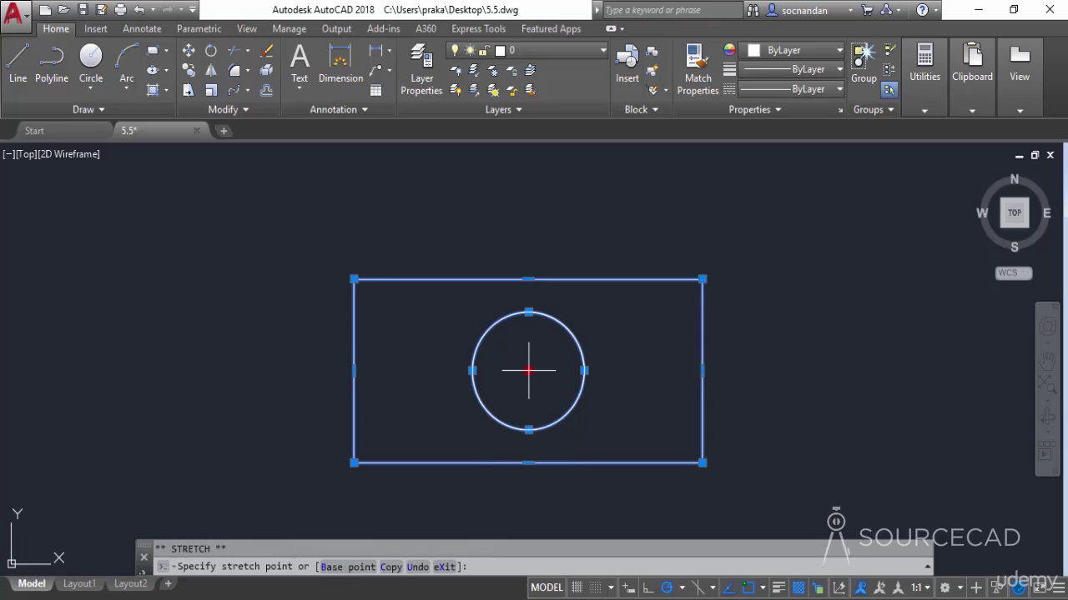
{"action": "key", "text": "space"}
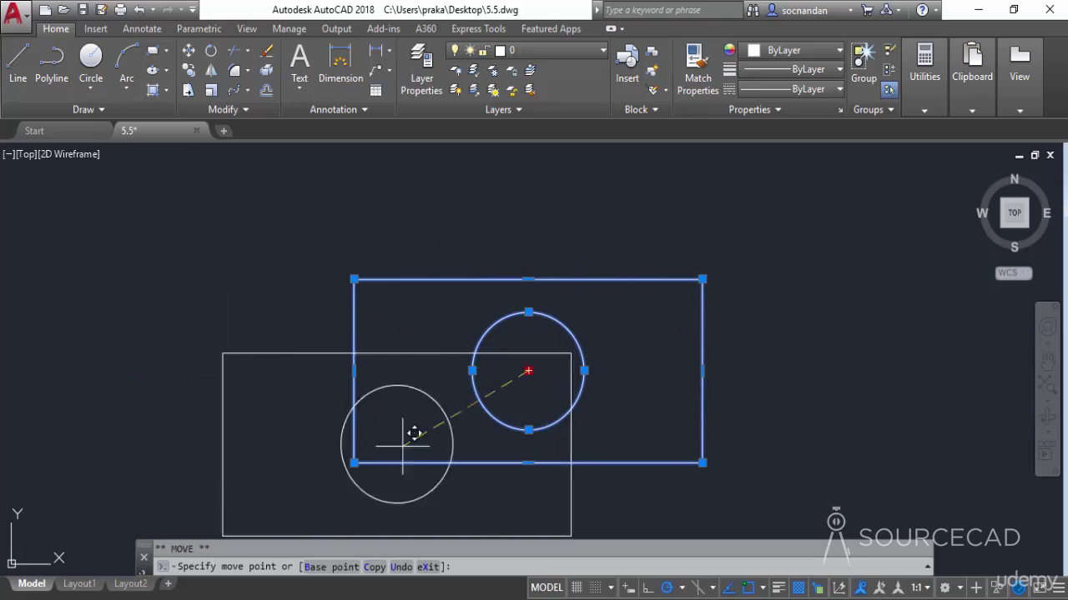
{"action": "key", "text": "space"}
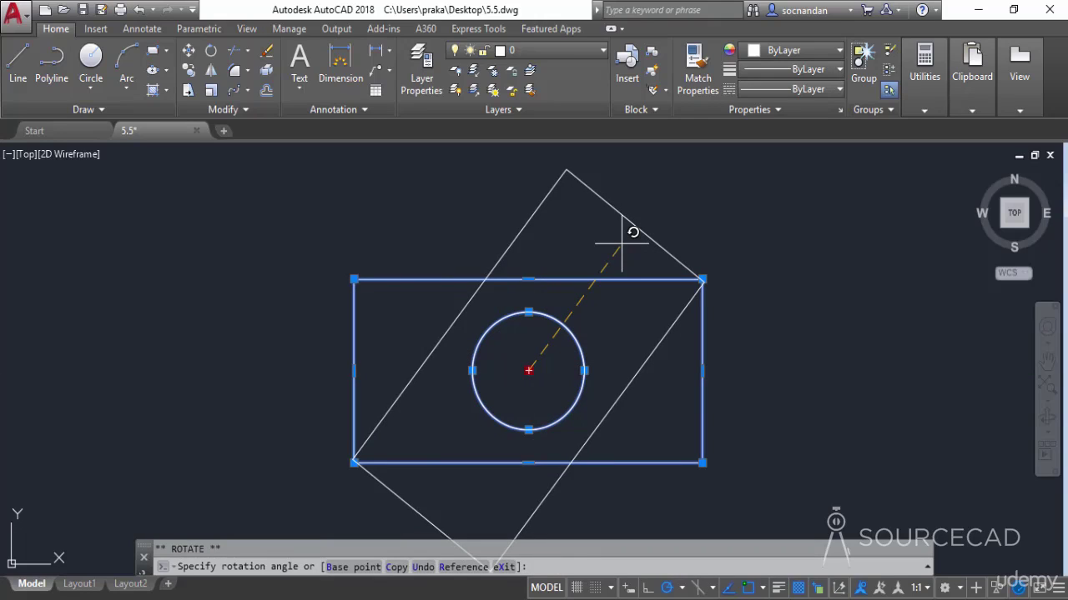
{"action": "key", "text": "space"}
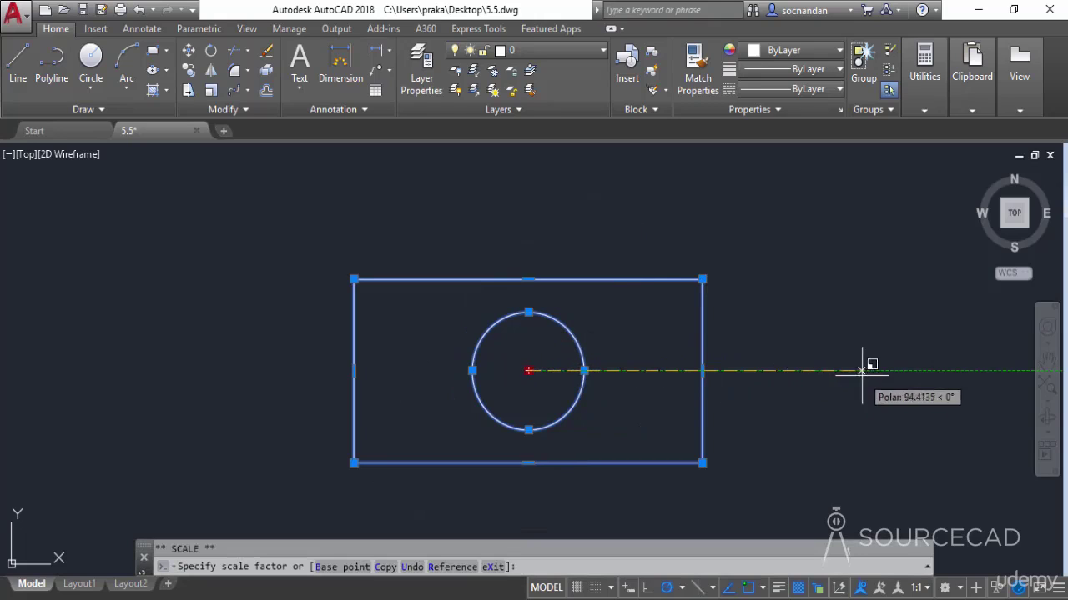
{"action": "key", "text": "space"}
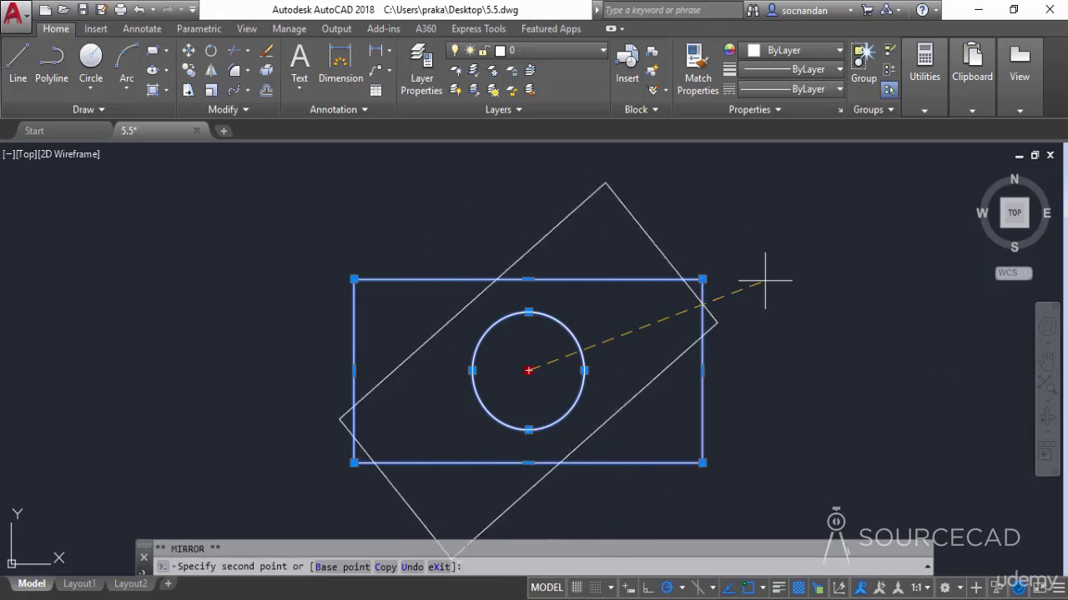
{"action": "key", "text": "space"}
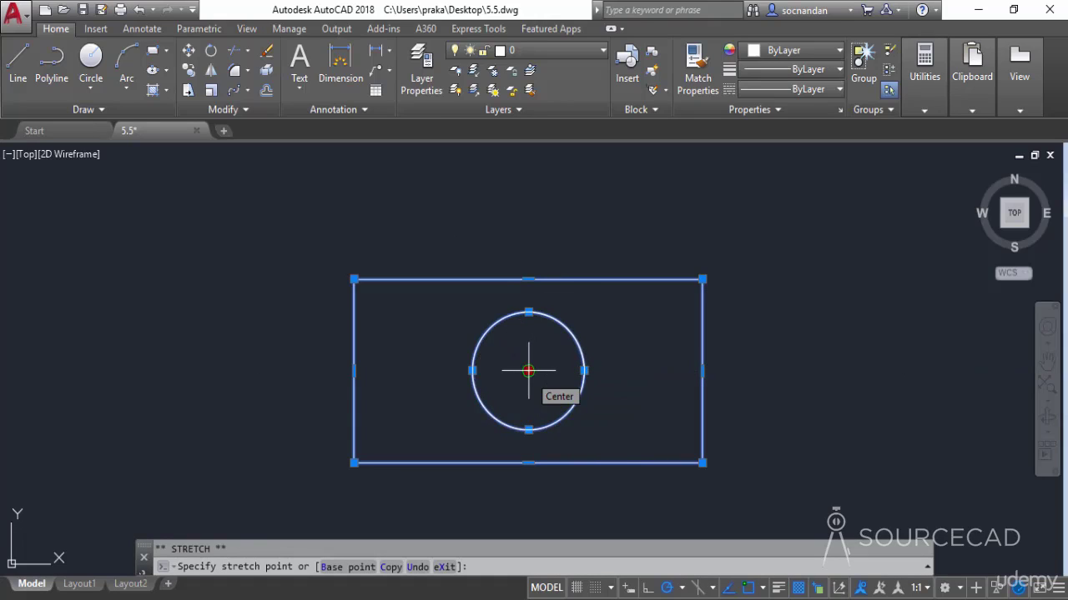
{"action": "key", "text": "Escape"}
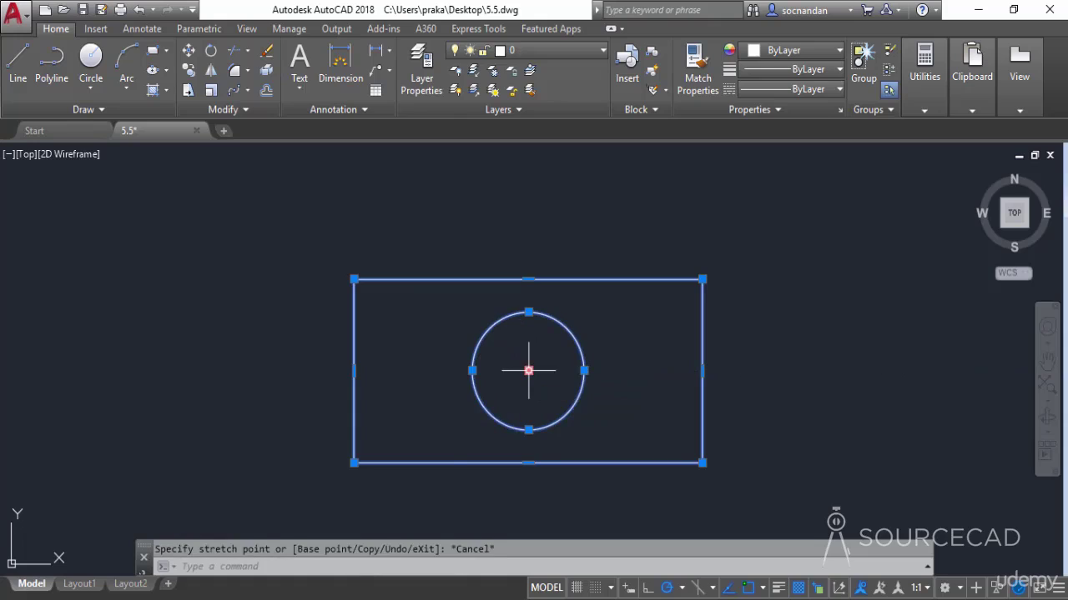
Enlarge the circle slightly by stretching its right quadrant grip outward, keeping its centre in place, and clear the selection
{"action": "left_click", "coordinate": [584, 370]}
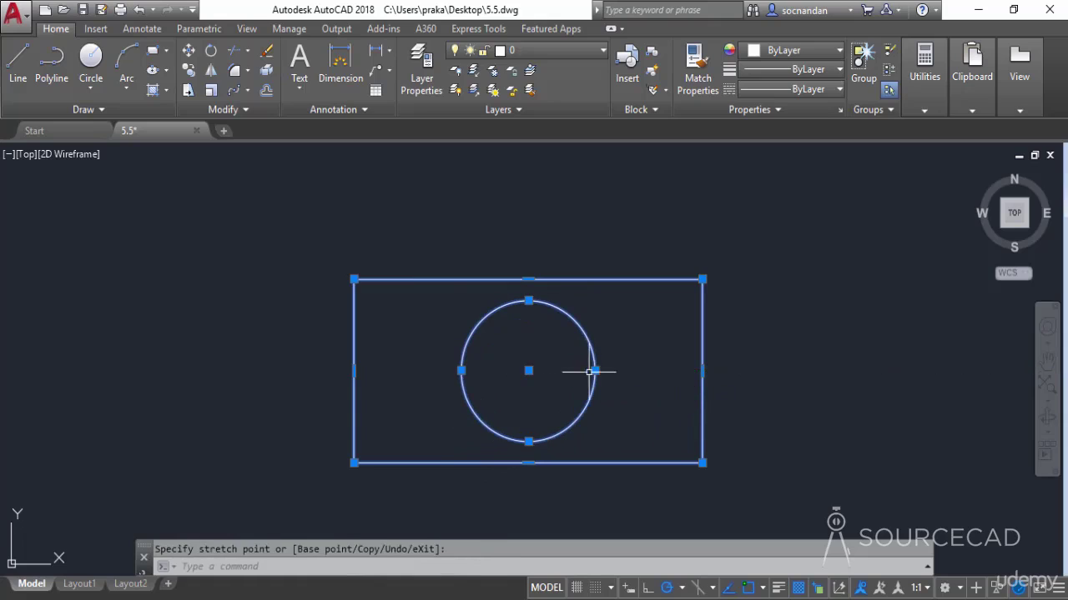
{"action": "left_click", "coordinate": [534, 367]}
{"action": "left_click", "coordinate": [517, 378]}
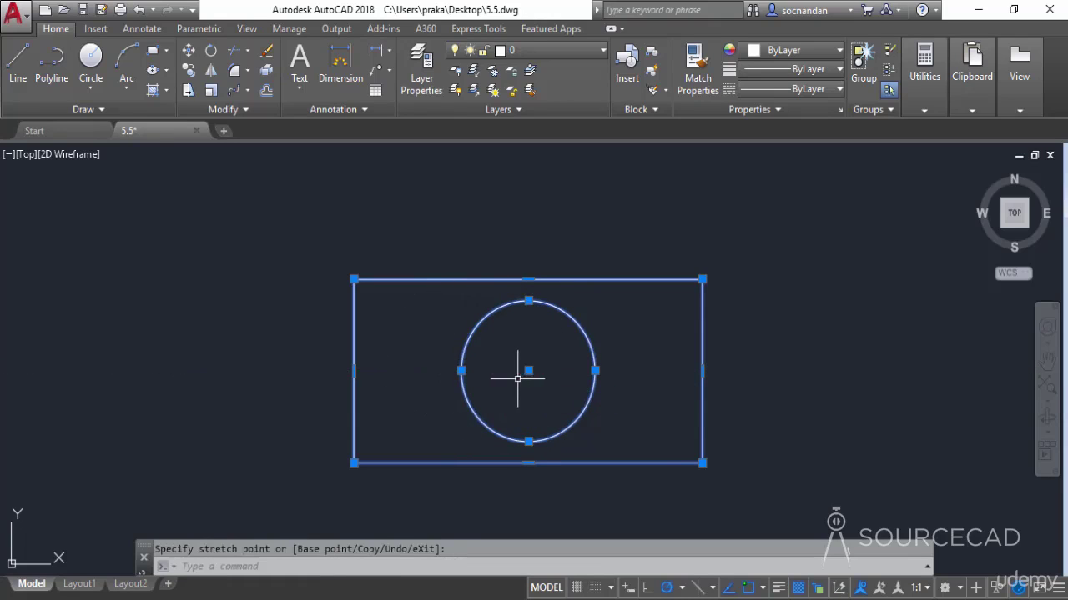
{"action": "key", "text": "Escape"}
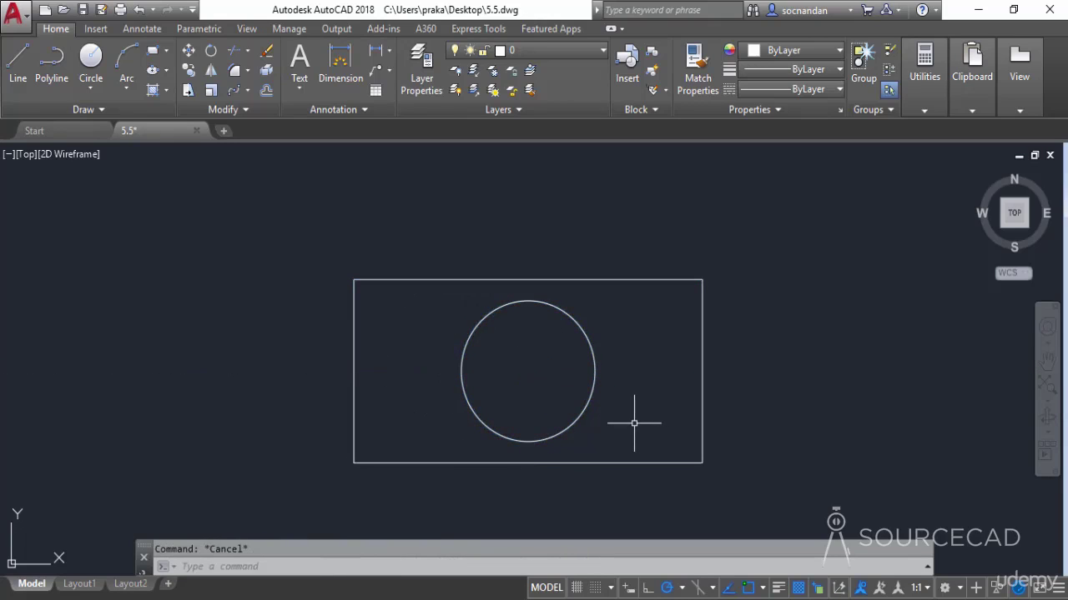